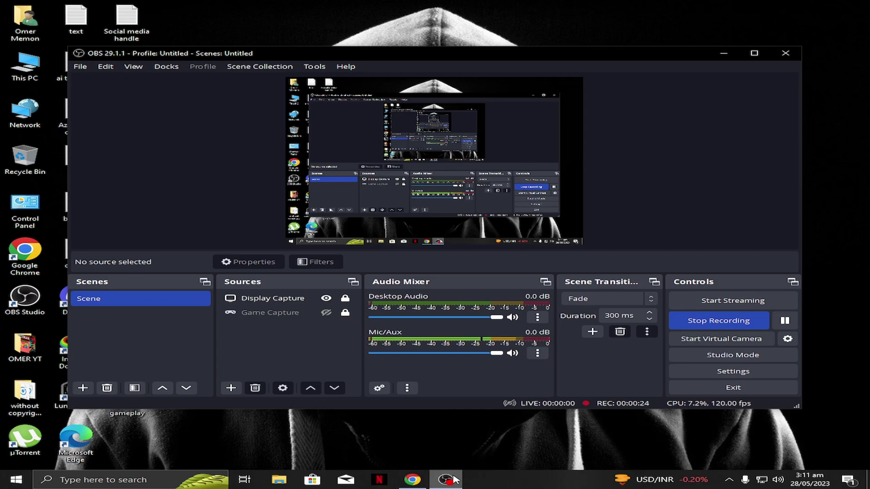
# Switch to Chrome and search Google for "minecraft tlauncher download"
pyautogui.click(415, 482)
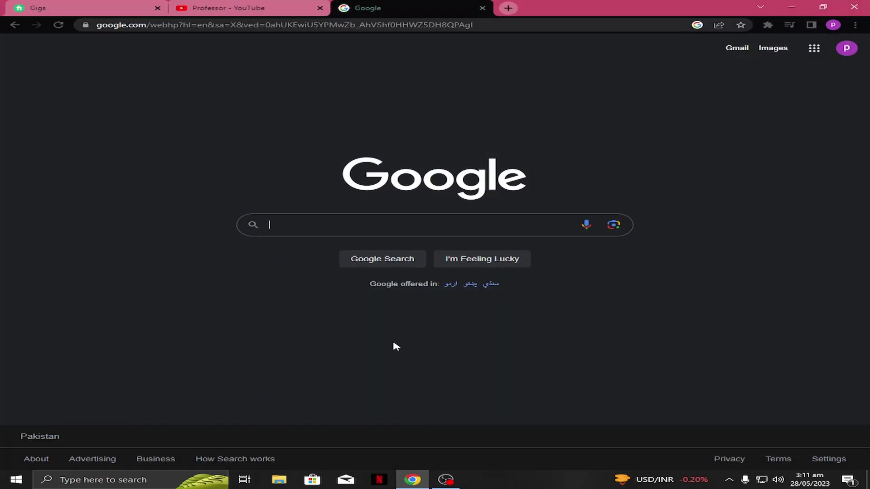
pyautogui.click(305, 229)
pyautogui.write('min')
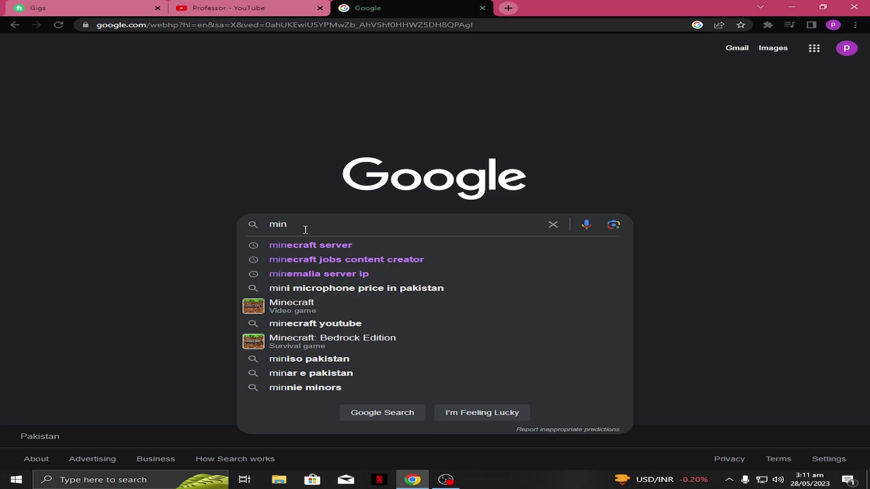
pyautogui.write('necraft t')
pyautogui.press('Down')
pyautogui.press('Down')
pyautogui.press('Down')
pyautogui.press('Return')
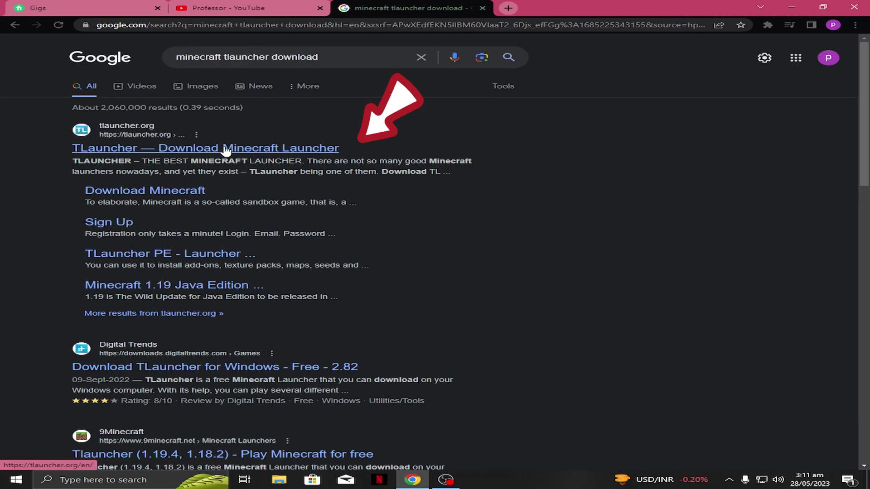
# Open the tlauncher.org search result and start downloading the Windows version of the TLauncher installer
pyautogui.click(225, 152)
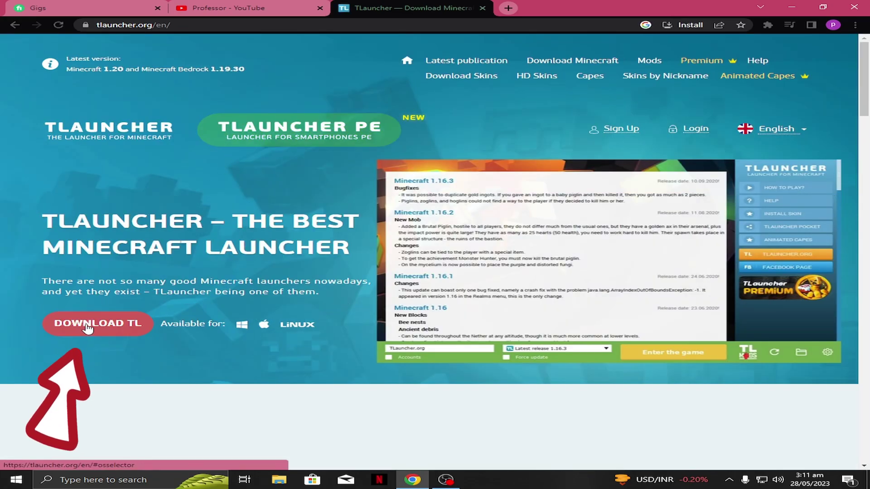
pyautogui.click(87, 327)
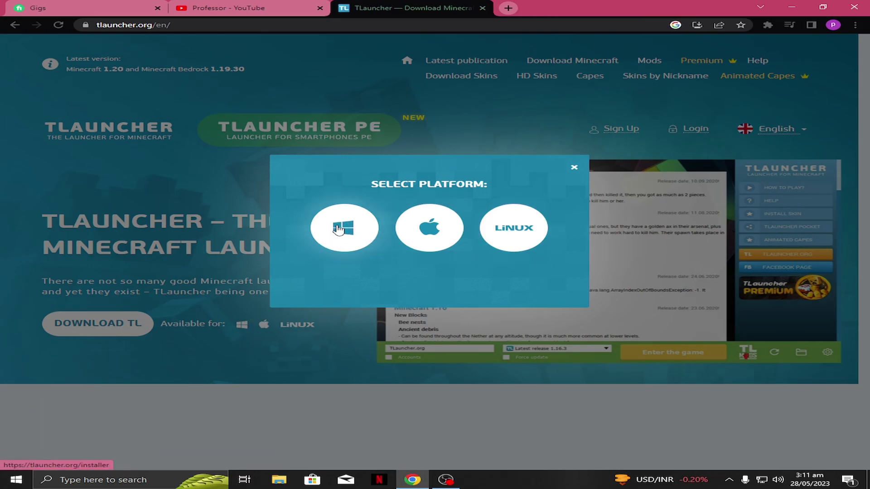
pyautogui.click(342, 238)
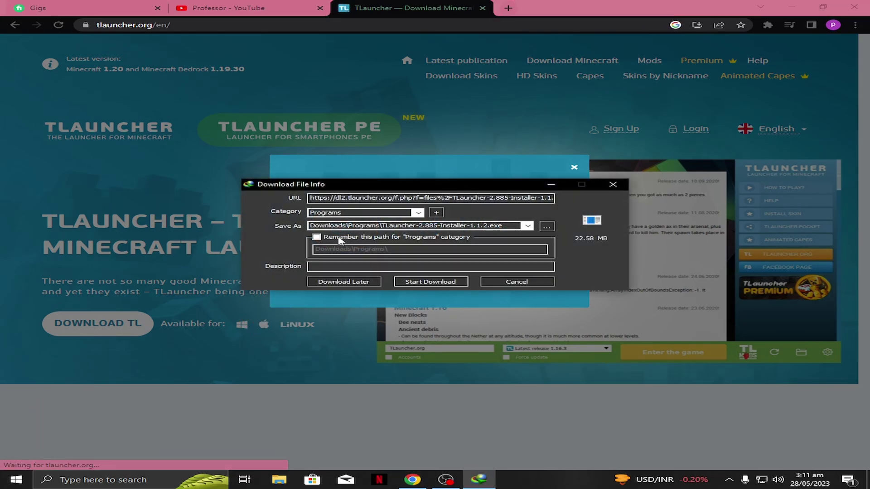
pyautogui.click(444, 283)
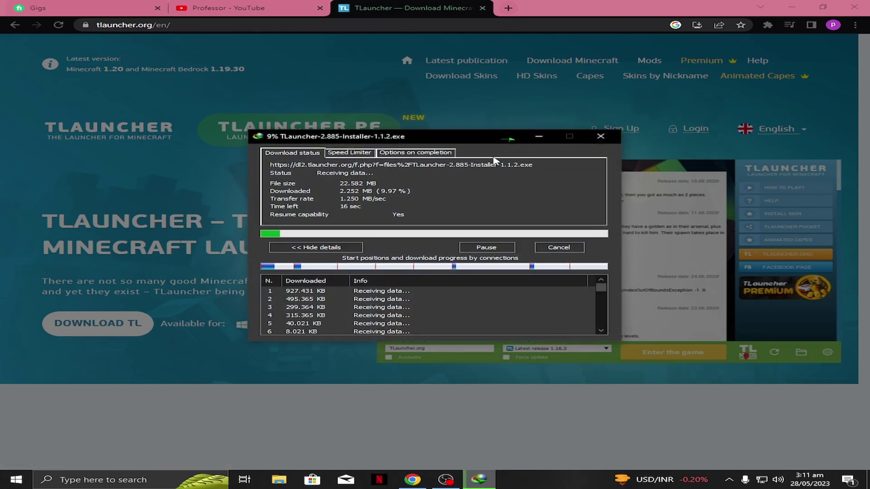
# Minimize the Chrome and OBS windows, leaving the download progress window on the desktop
pyautogui.click(792, 8)
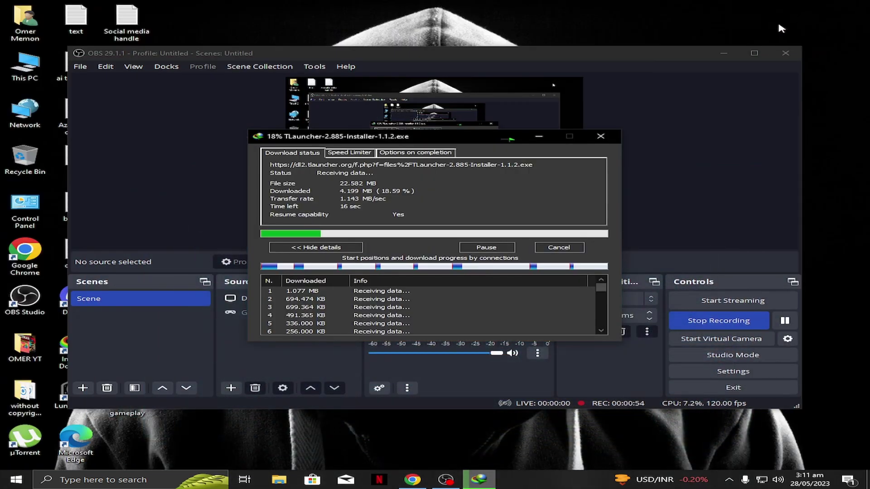
pyautogui.click(447, 480)
pyautogui.click(447, 481)
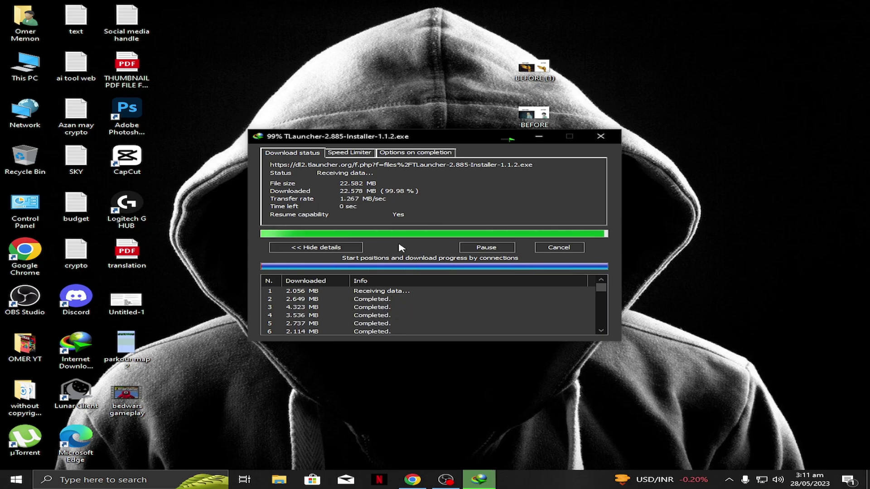
# Run the downloaded TLauncher installer and proceed through its welcome page, accepting the license agreement
pyautogui.click(461, 274)
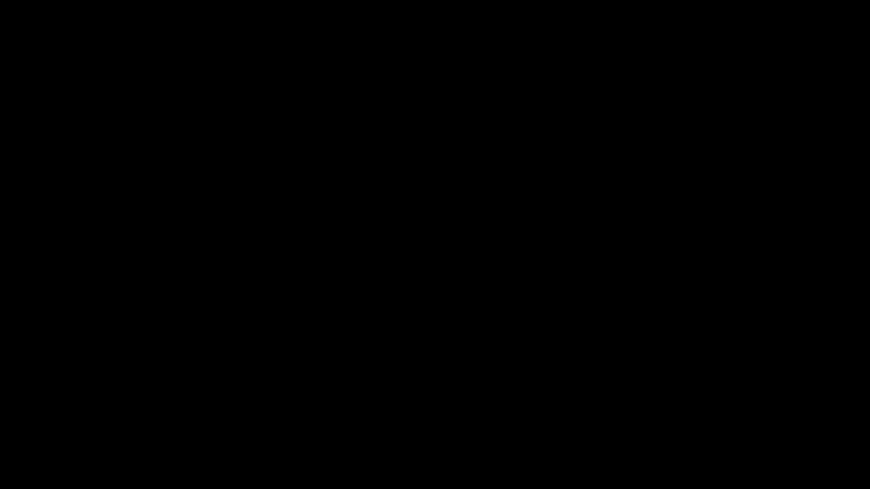
pyautogui.click(382, 301)
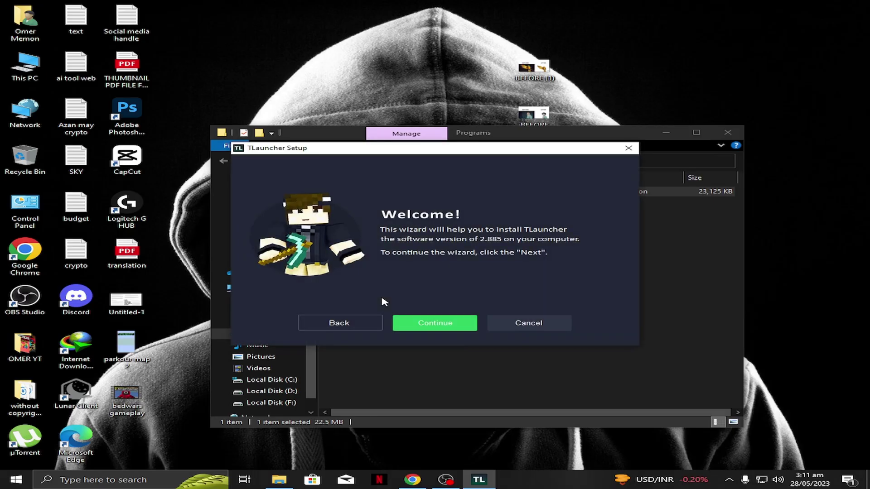
pyautogui.click(439, 323)
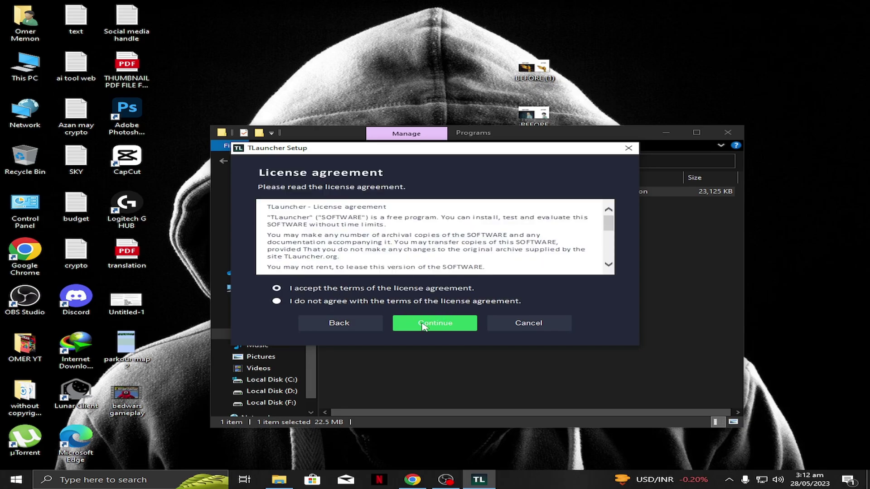
pyautogui.click(426, 326)
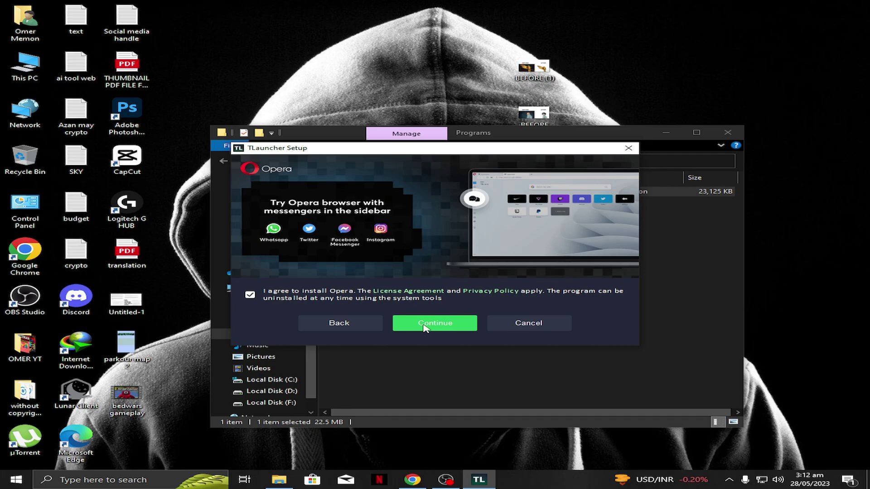
# Decline the Opera browser offer and start a clean installation, agreeing to remove the old .minecraft and .tlauncher folders
pyautogui.click(251, 296)
pyautogui.click(462, 329)
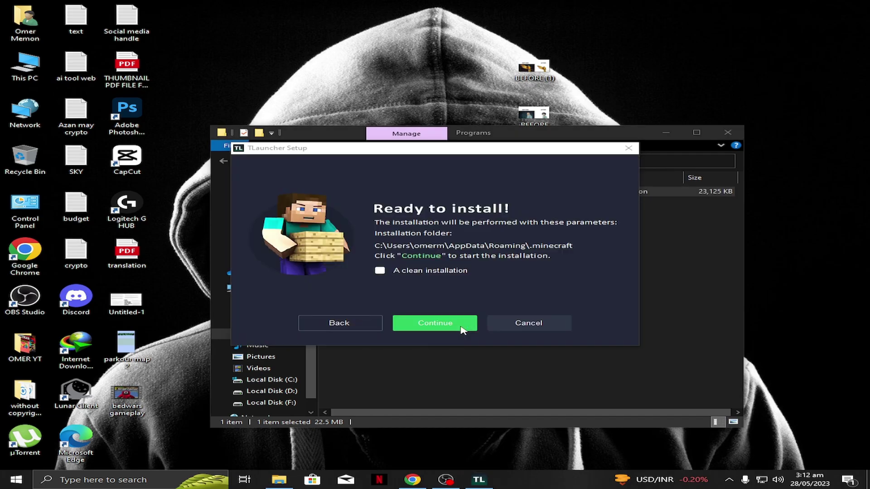
pyautogui.click(380, 271)
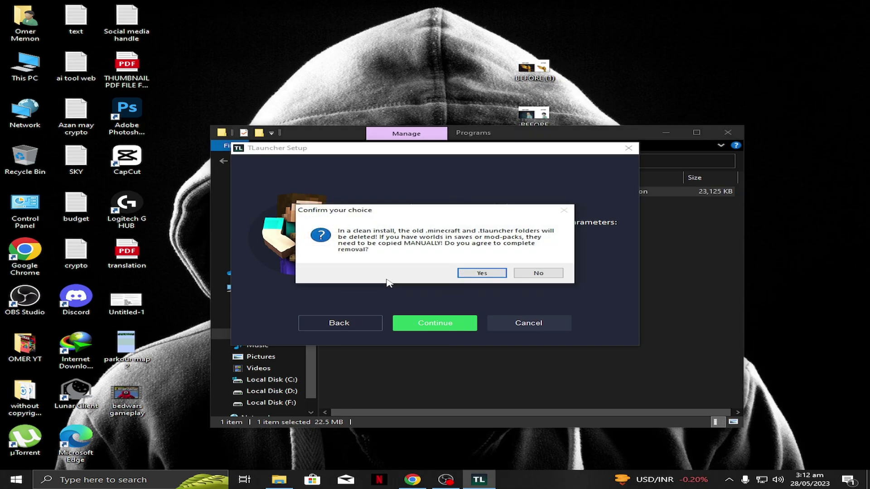
pyautogui.click(485, 274)
pyautogui.click(446, 324)
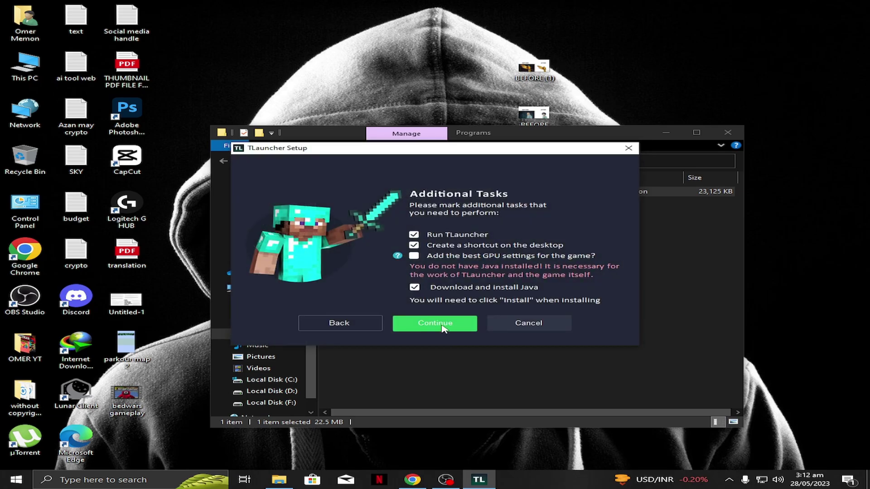
# Continue with the preselected additional tasks, install Java, and close the Java setup
pyautogui.click(435, 324)
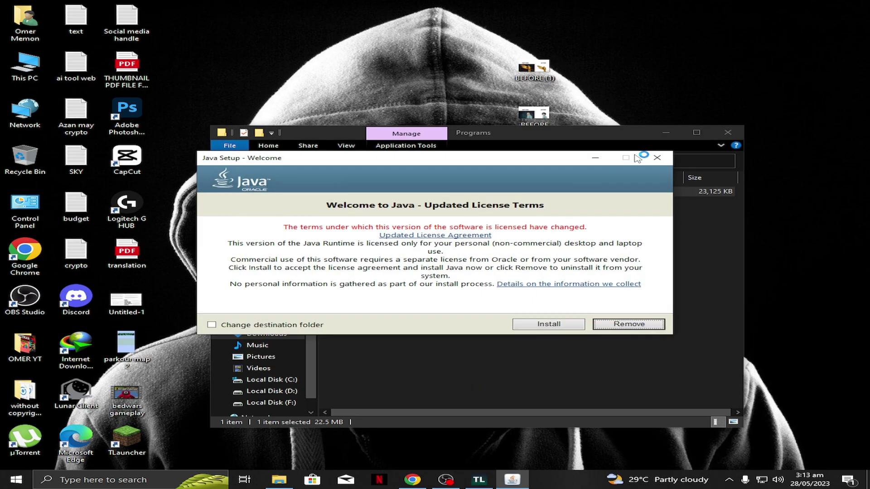
pyautogui.click(542, 326)
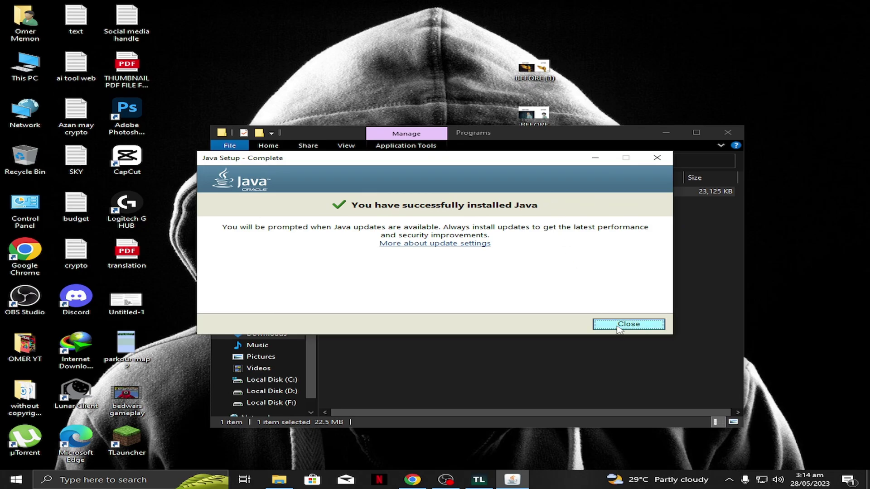
pyautogui.click(619, 324)
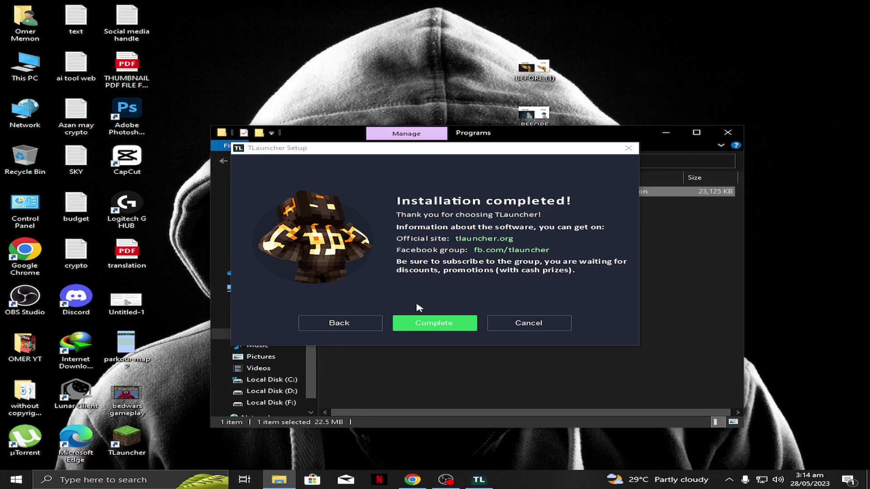
# Complete the TLauncher setup and allow Java(TM) Platform SE binary through Windows Defender Firewall on public networks
pyautogui.click(428, 325)
pyautogui.click(428, 324)
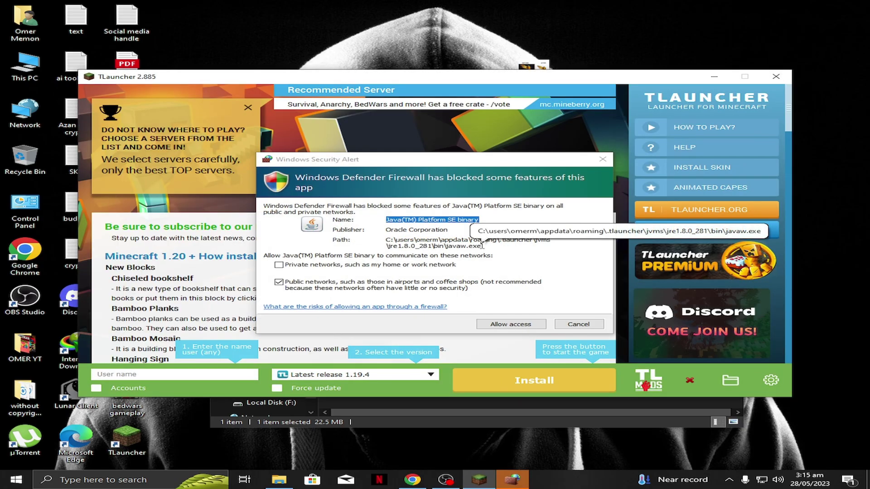
pyautogui.click(506, 332)
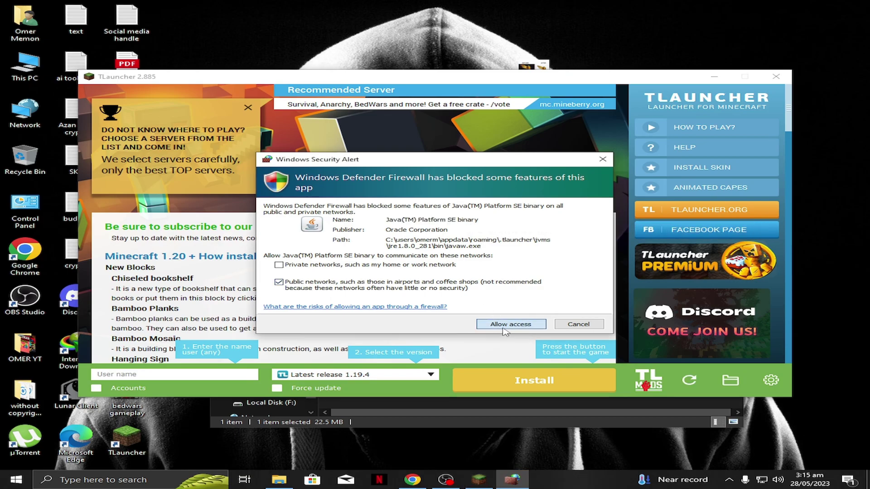
pyautogui.click(506, 327)
# Activate the user name field in TLauncher for entry
pyautogui.click(113, 393)
pyautogui.click(112, 393)
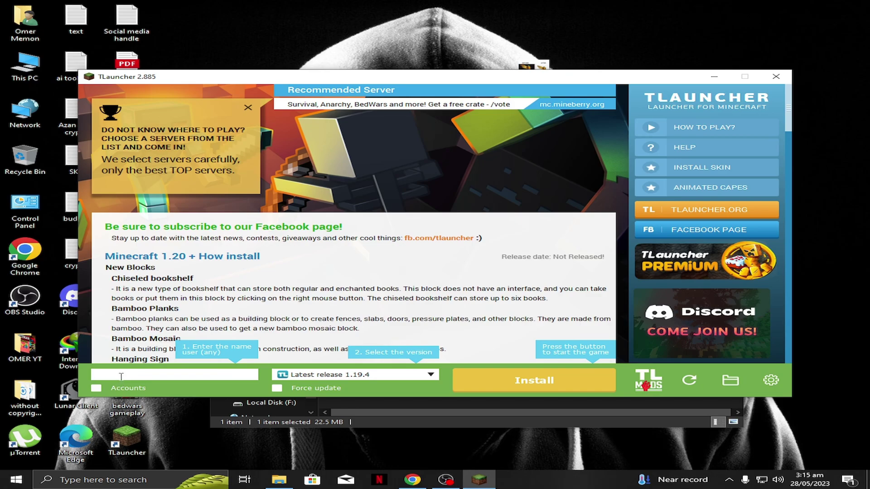